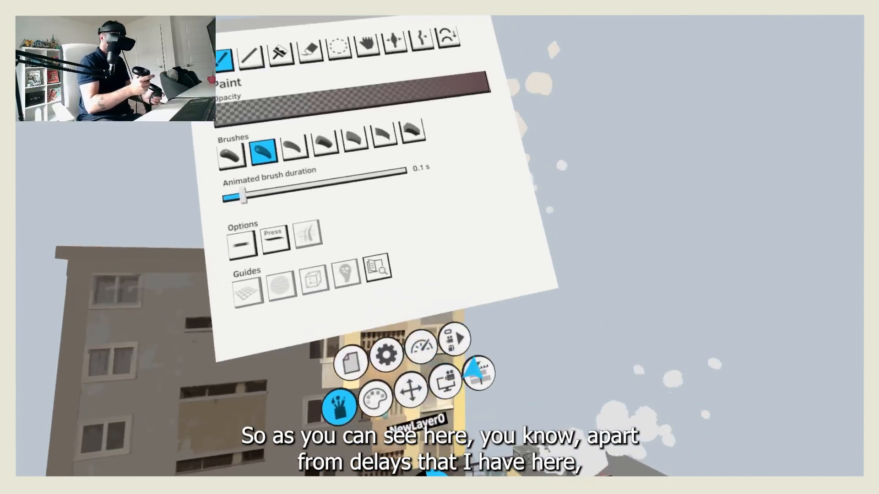
Step: Open the timeline and select the humo-building1 layer
click(476, 369)
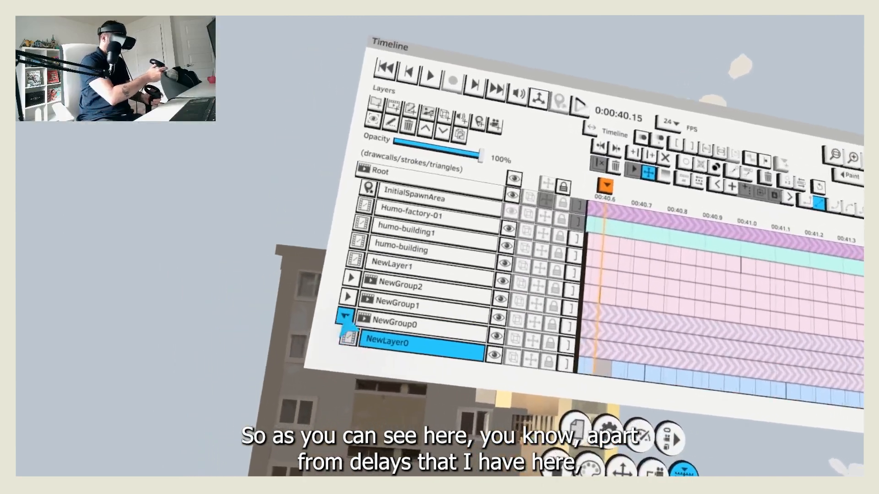
click(346, 318)
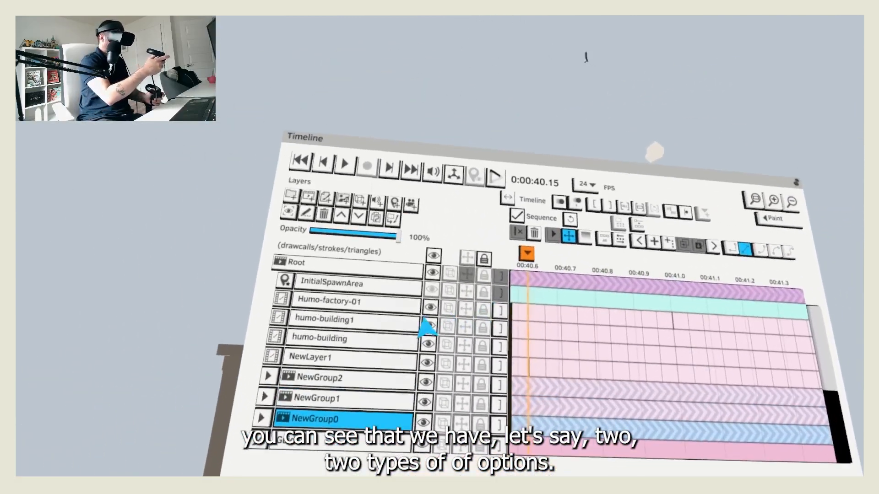
click(202, 408)
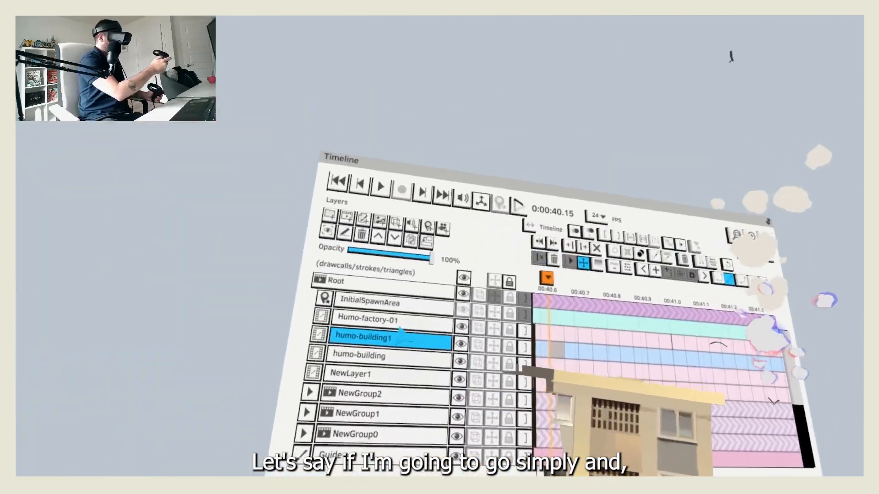
Step: Add a new paint layer above Humo-factory-01, ready the brush and return the playhead to the first frame
click(391, 330)
click(372, 242)
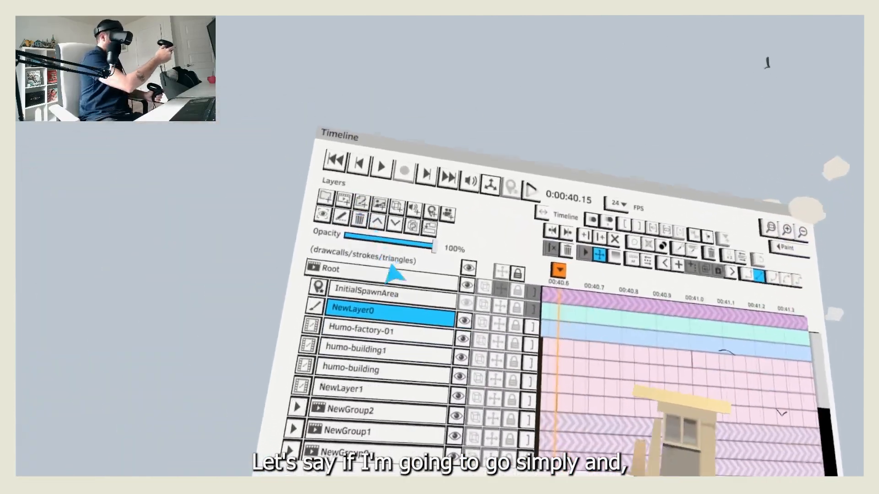
click(405, 388)
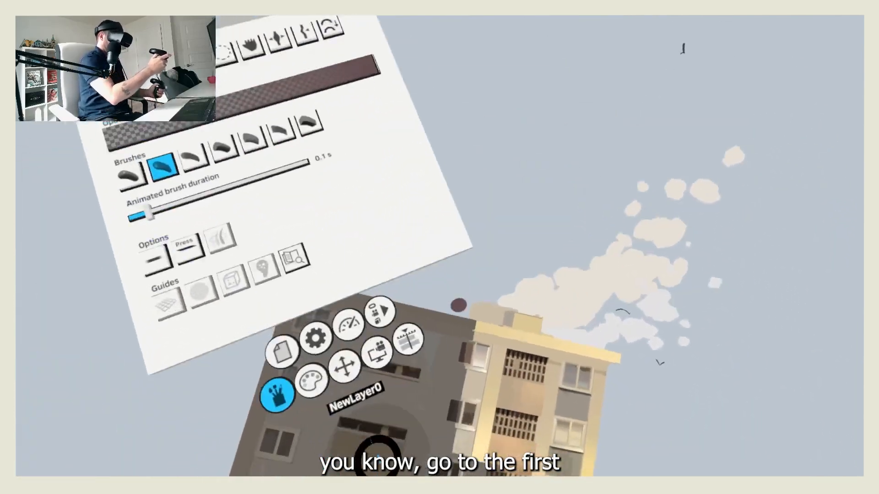
click(444, 384)
key(Home)
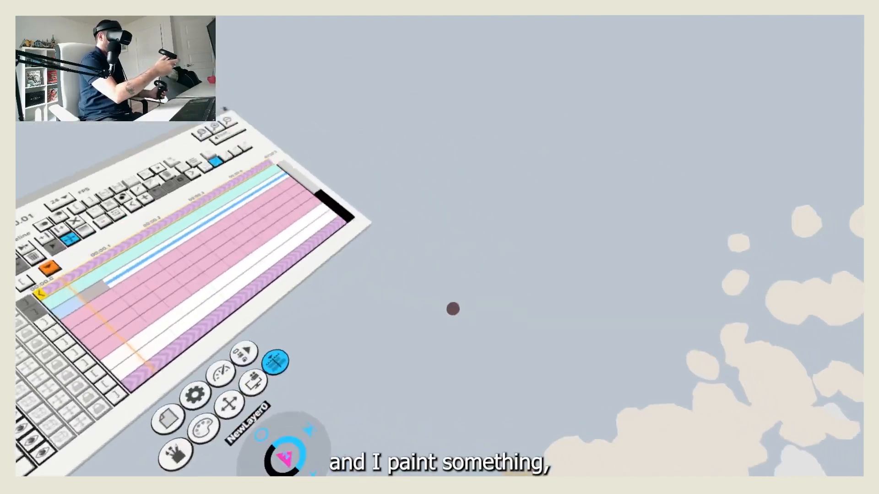
Step: Paint a stroke on the first frame of the new layer and another on the following frame
mouse_move(479, 343)
mouse_down()
mouse_move(541, 339)
mouse_move(467, 350)
mouse_move(503, 387)
mouse_up()
key(Right)
drag(420, 394, 432, 389)
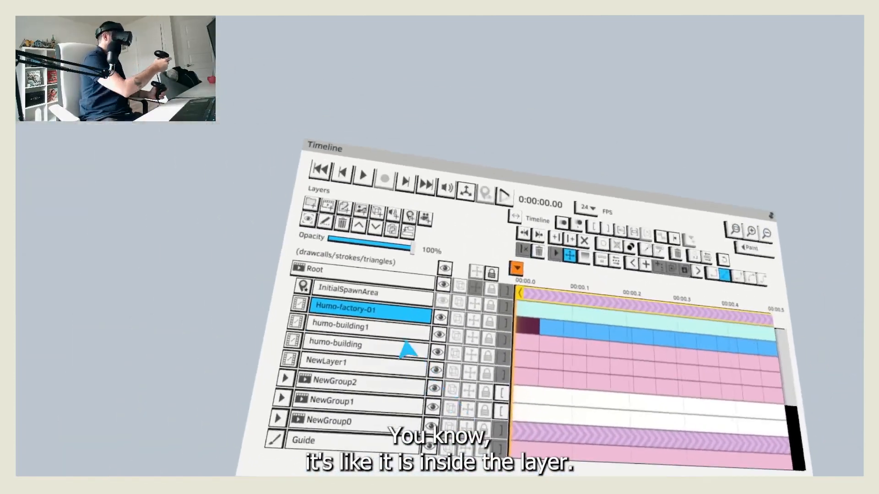
Step: Add a new paint layer above Humo-factory-01, paint a round blob and set a transform keyframe for it at 0:00:00.00
click(389, 311)
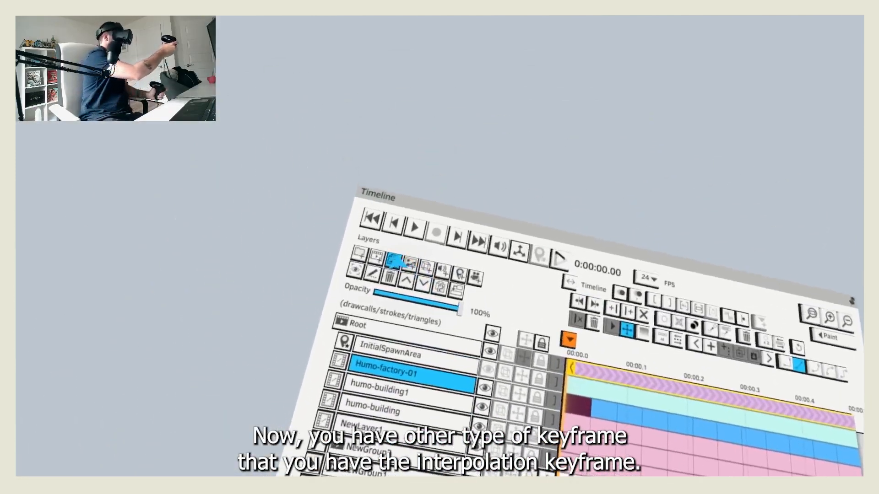
click(395, 257)
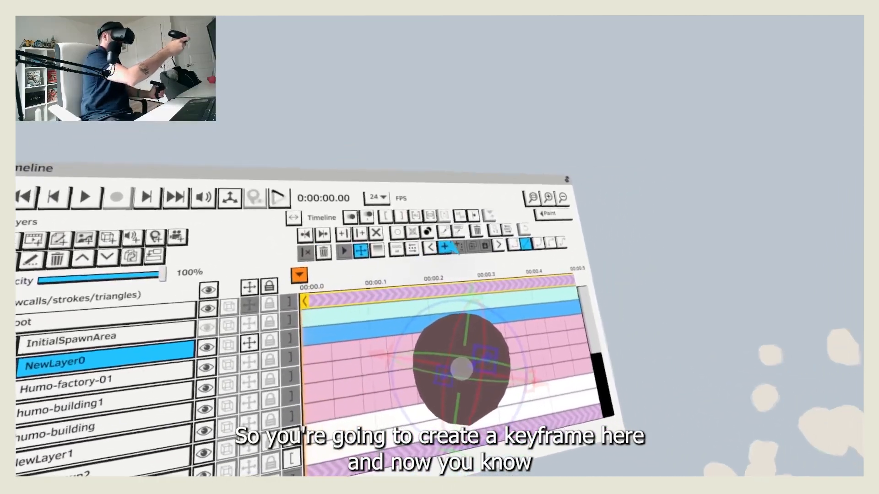
click(450, 250)
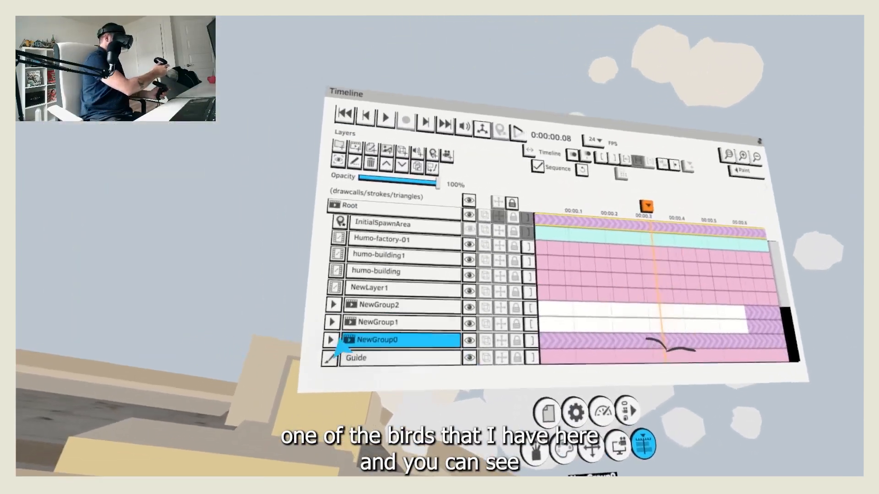
Step: Select the bird's NewLayer0 inside NewGroup0 in the timeline
click(331, 340)
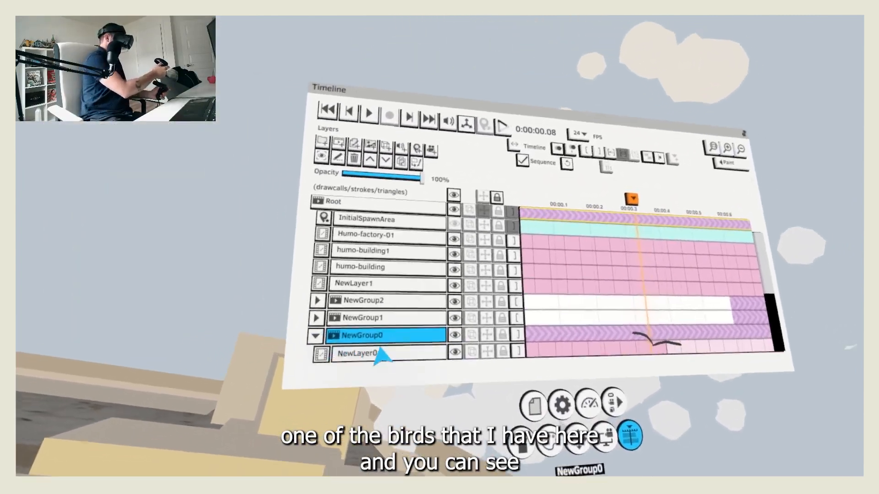
scroll(367, 329, down, 5)
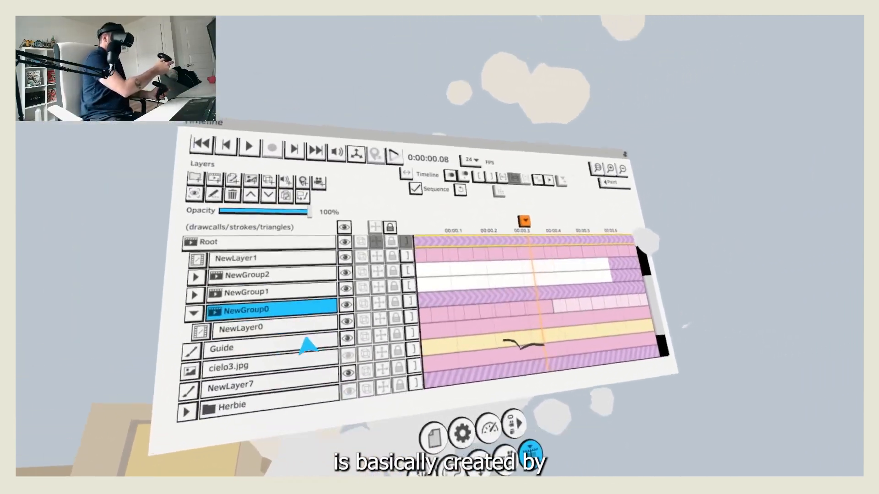
click(301, 332)
scroll(423, 302, left, 2)
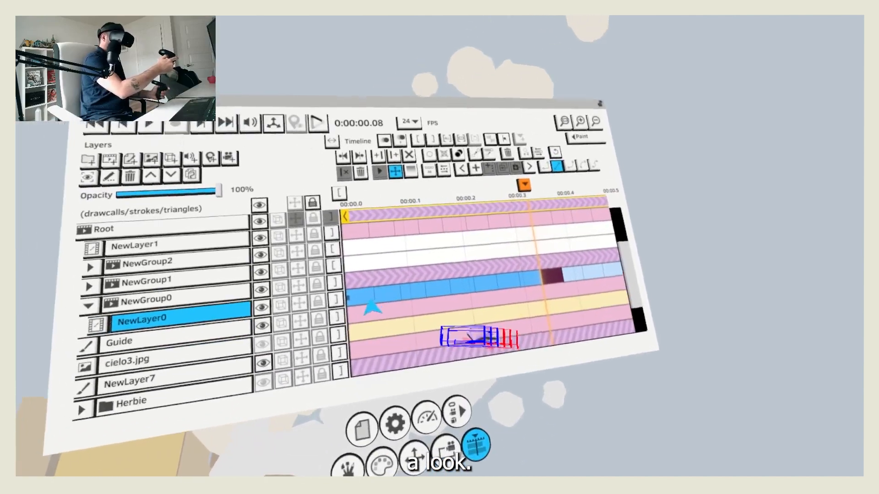
Step: Play and step through the bird's frame-by-frame loop in NewLayer0
click(359, 304)
key(space)
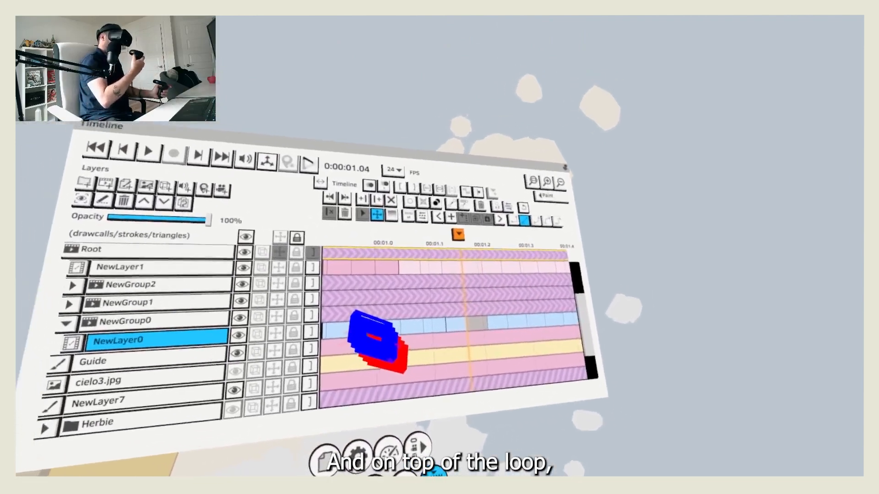
key(Left)
key(Left)
key(Left)
key(Left)
key(Left)
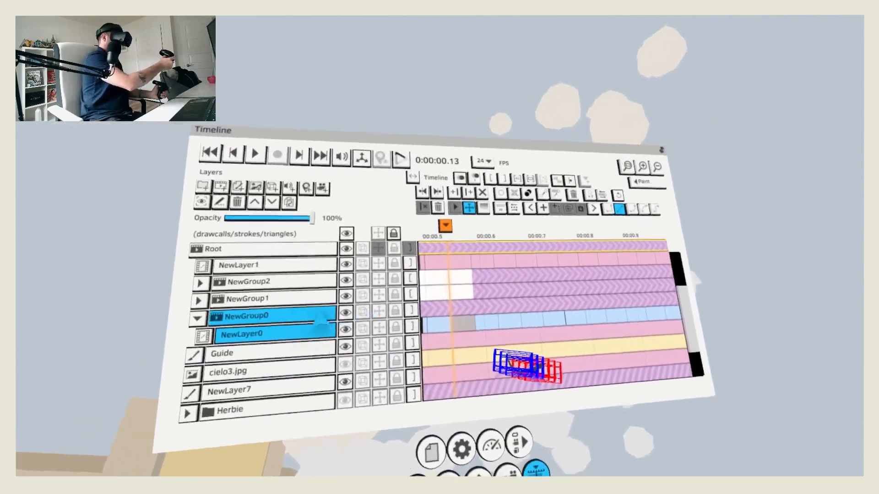
click(247, 349)
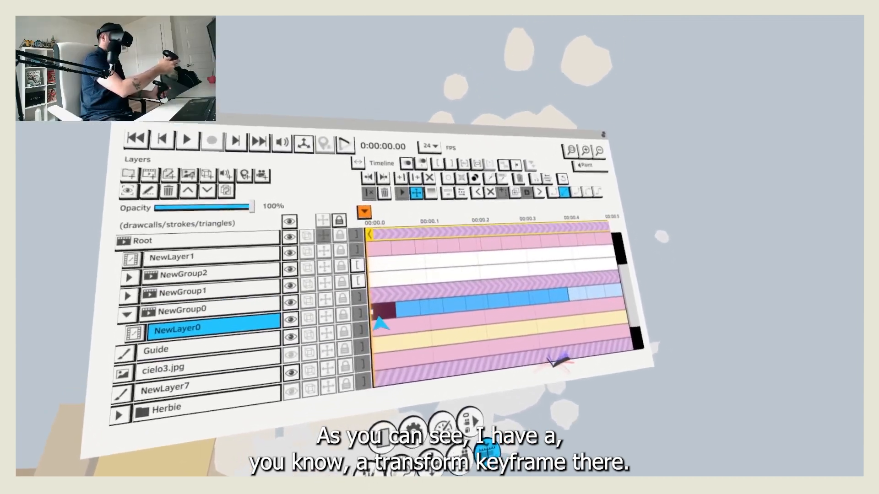
key(space)
key(space)
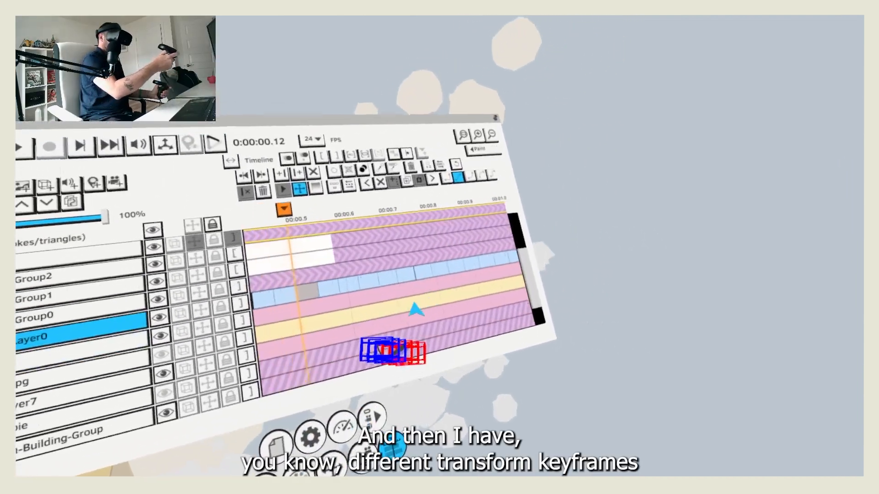
Step: Examine the transform keyframes along NewLayer0 over the whole timeline and return to the first frame
scroll(414, 310, down, 8)
scroll(430, 308, down, 6)
click(385, 293)
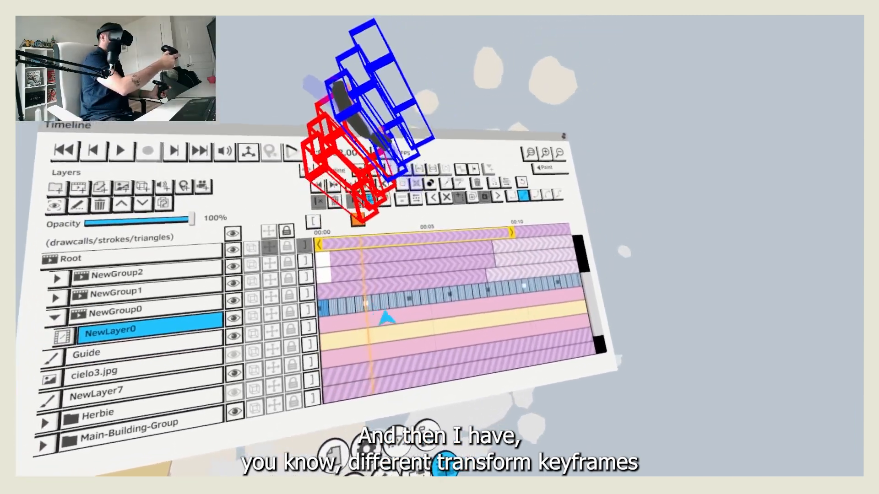
key(Right)
key(Right)
key(Right)
key(Right)
key(Right)
key(Right)
key(Right)
key(Right)
key(Right)
key(Right)
key(Right)
key(Home)
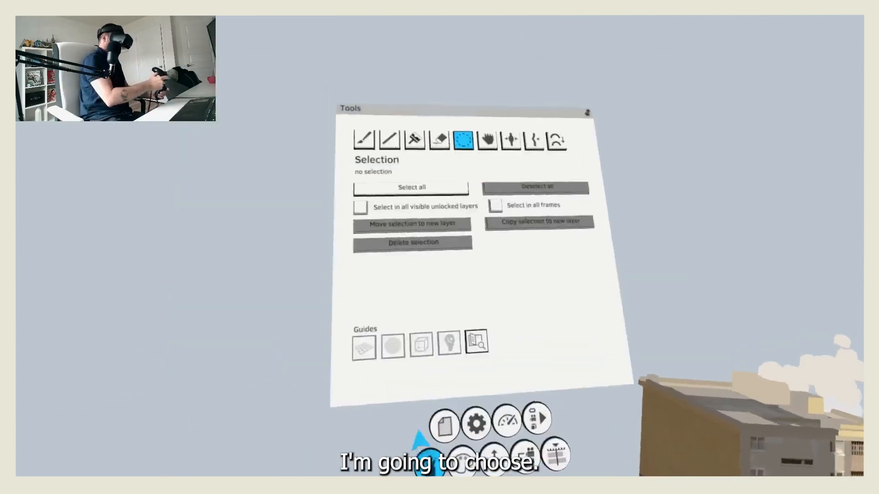
Step: Draw a V-shaped bird with two curved wings on a new paint layer above Humo-factory-01 and start its frame-by-frame animation
click(386, 207)
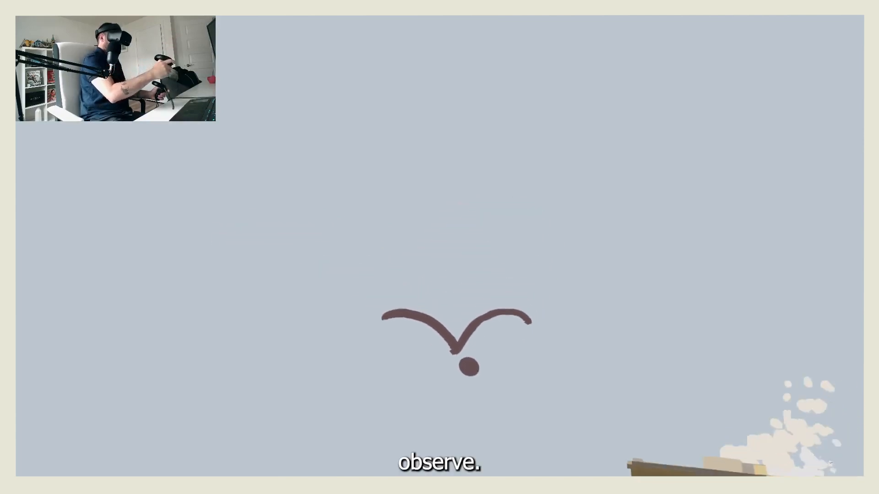
click(557, 433)
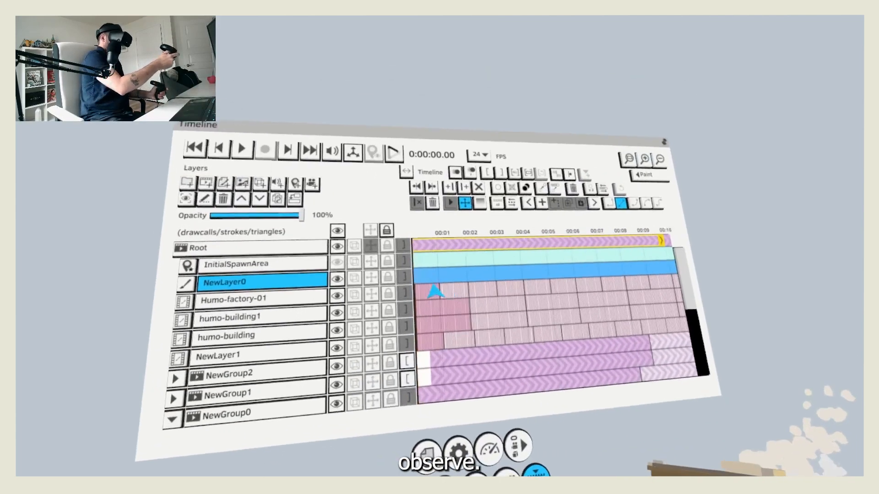
scroll(434, 292, up, 5)
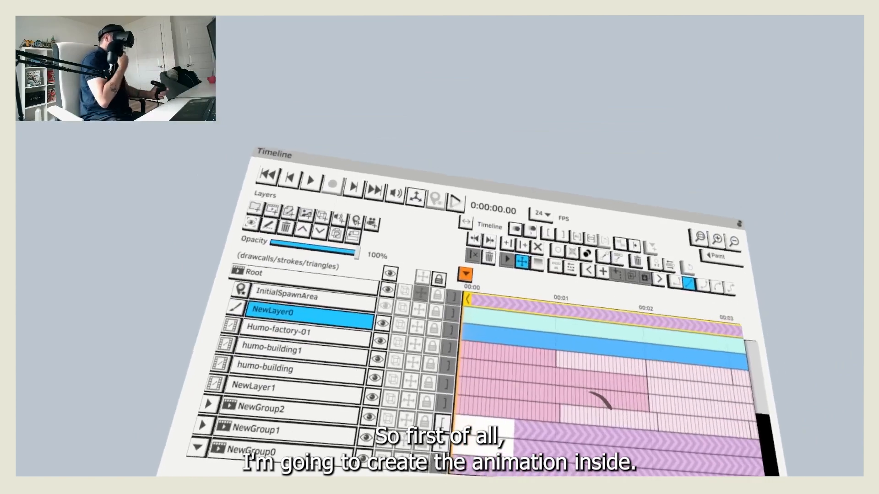
key(Right)
scroll(388, 294, up, 4)
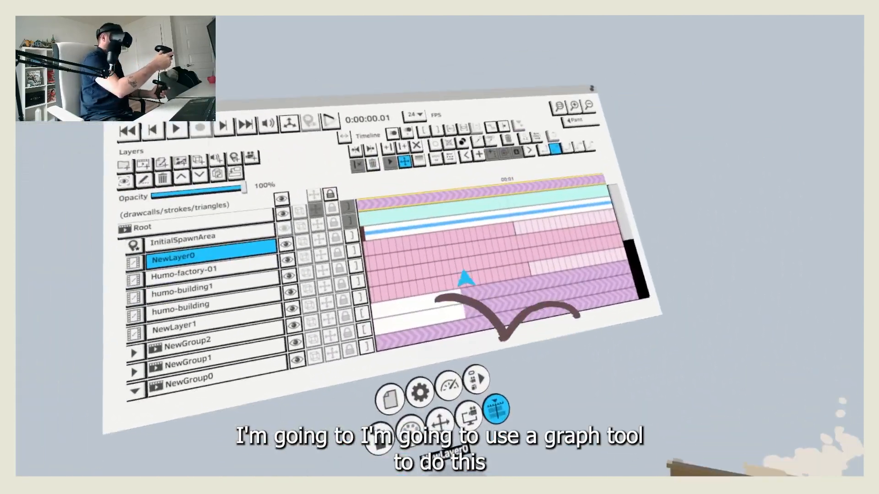
Step: Duplicate the bird drawing into a second frame and bend both wings upward with the Grab tool
click(379, 442)
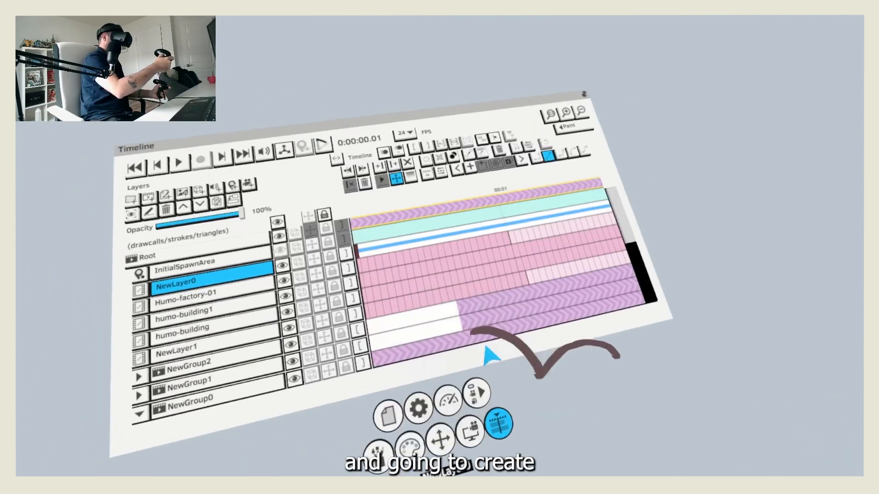
key(Right)
key(ctrl+d)
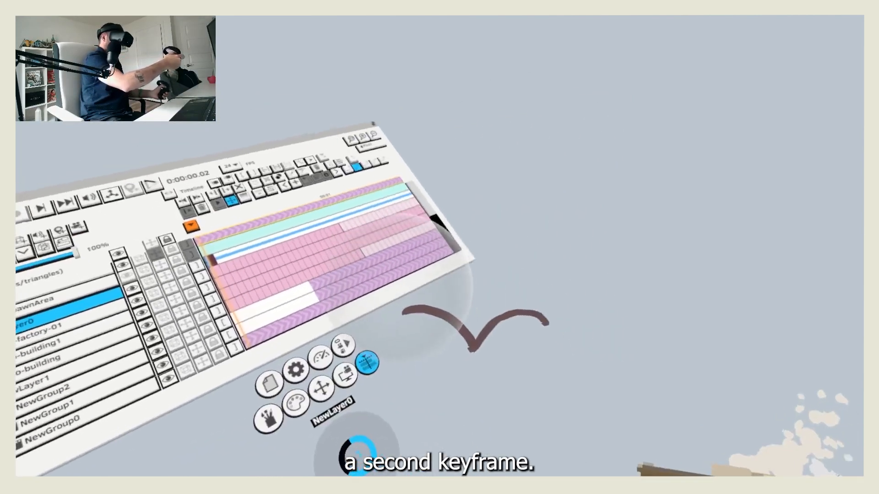
drag(401, 297, 405, 254)
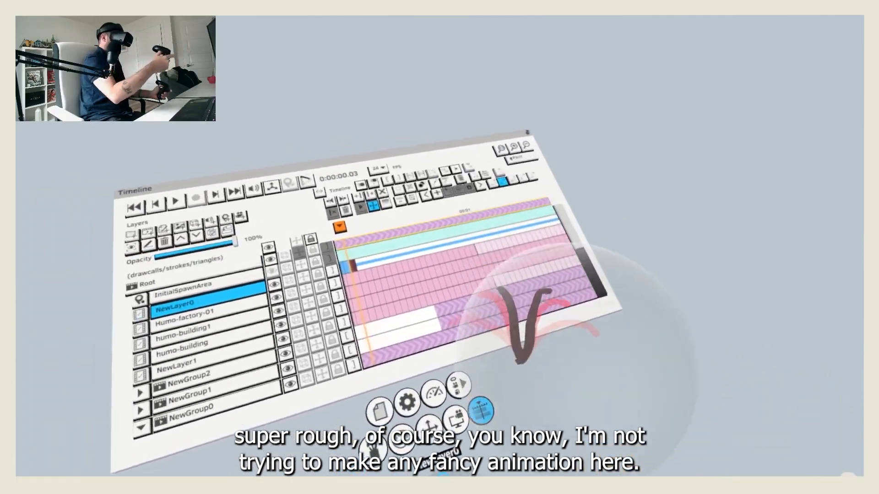
Step: Duplicate the bird into successive frames up to 0:00:00.07, reshaping the wings to swing down progressively
key(ctrl+d)
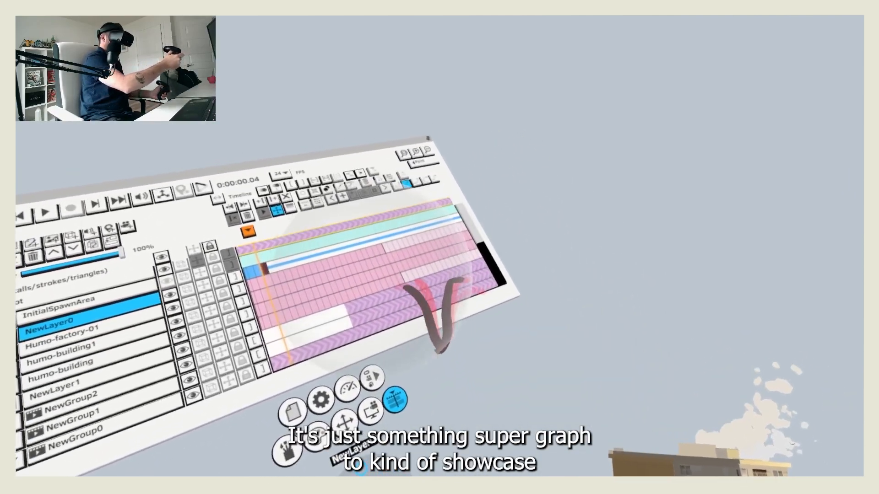
key(ctrl+d)
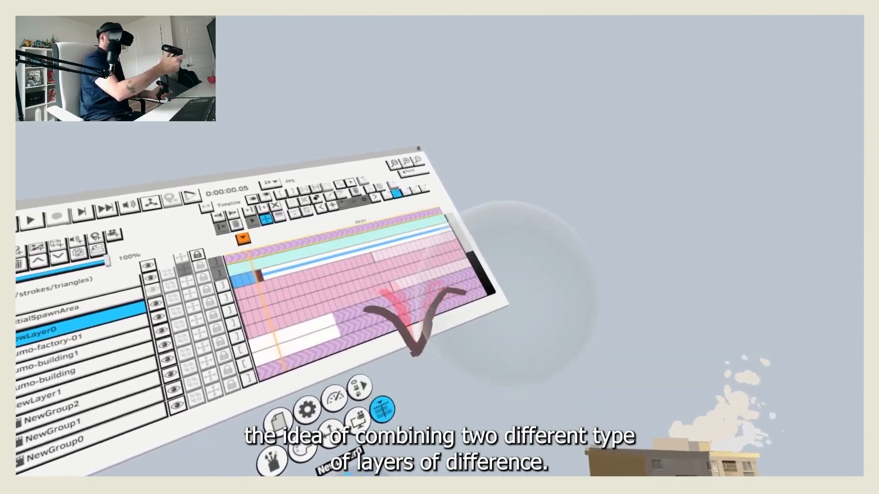
key(ctrl+d)
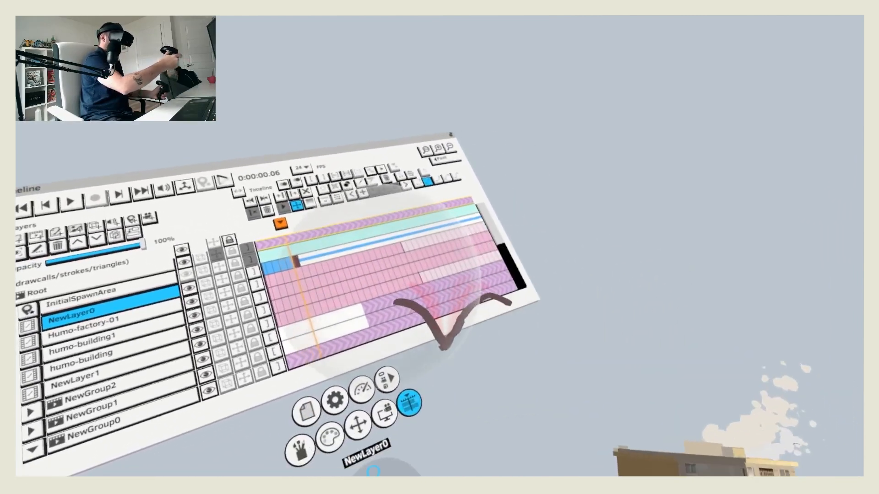
key(Right)
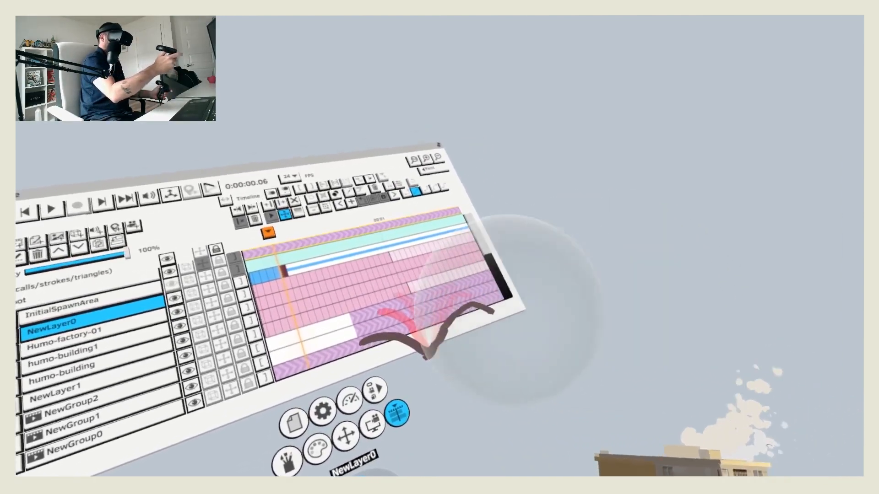
key(Right)
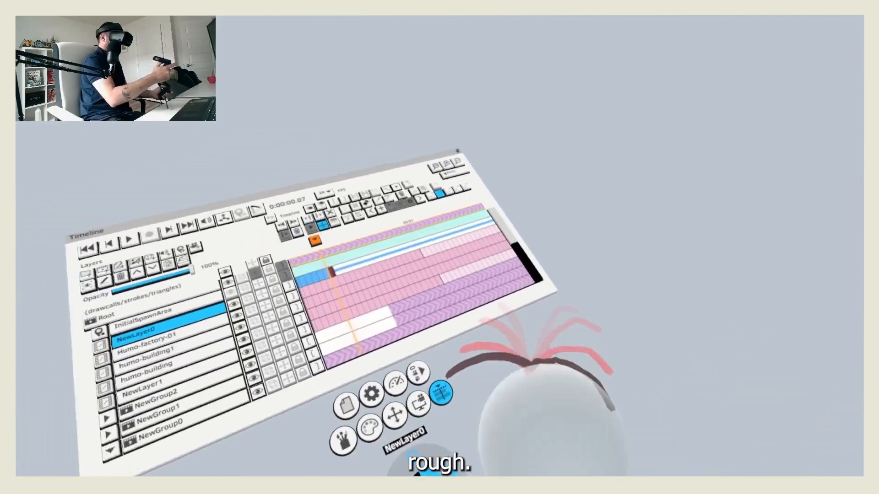
Step: Play the rough wing flap from the first frame and step back through its frames
key(space)
key(space)
key(Home)
key(space)
key(space)
key(Left)
key(Left)
key(Left)
key(Left)
key(Left)
key(Left)
key(Left)
key(Left)
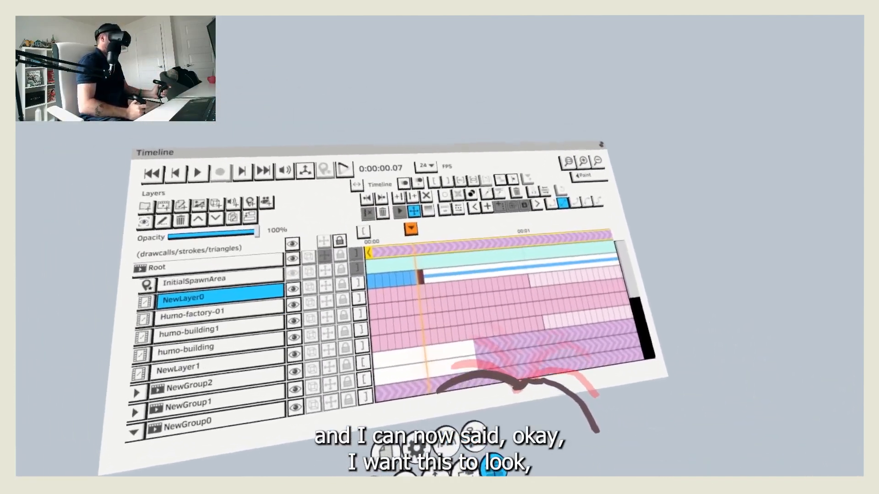
Step: Extend the wing flap to 0:00:00.10 and put NewLayer0 inside a new sequence layer
key(space)
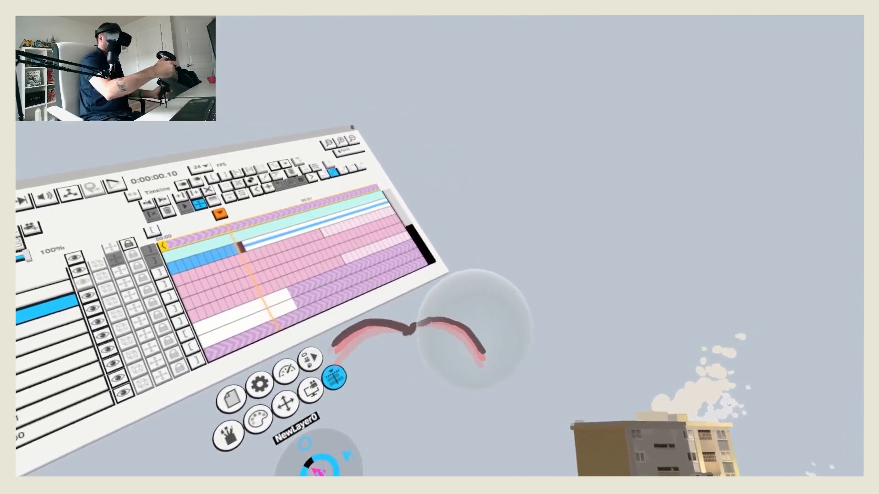
key(space)
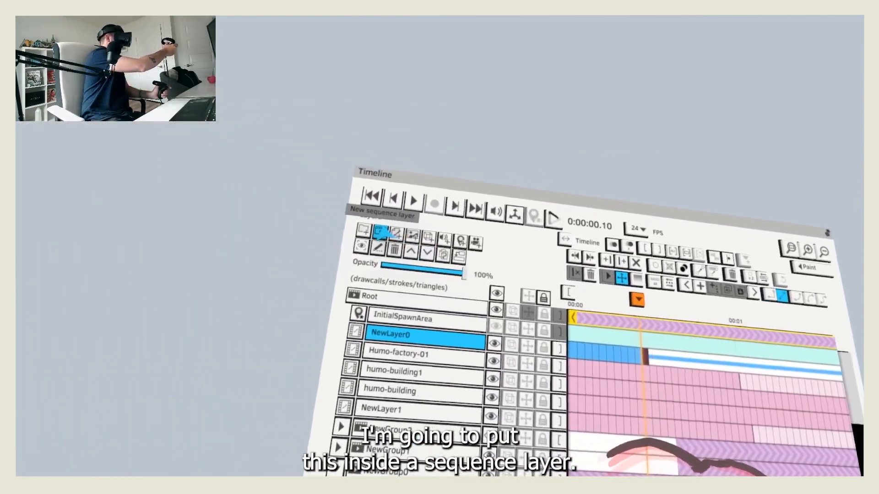
click(379, 231)
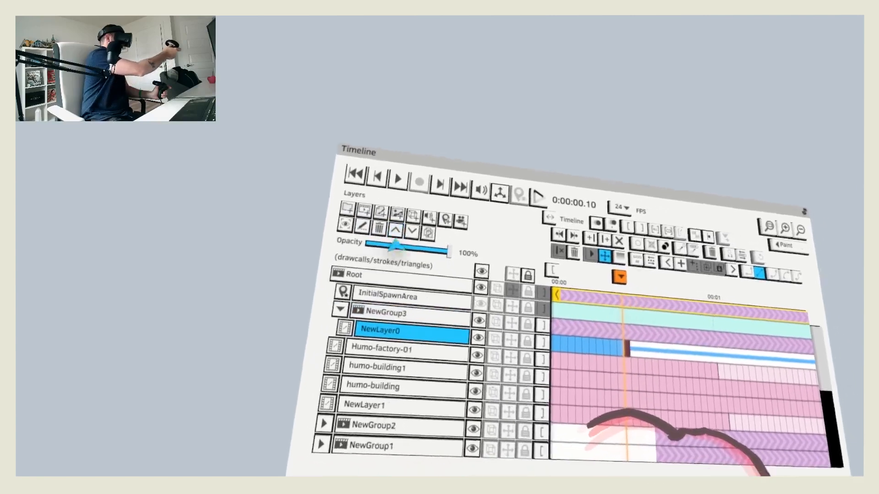
Step: Set the NewGroup3 sequence to loop at 0:00:00.11 and play the looping wing flap
click(341, 312)
click(395, 316)
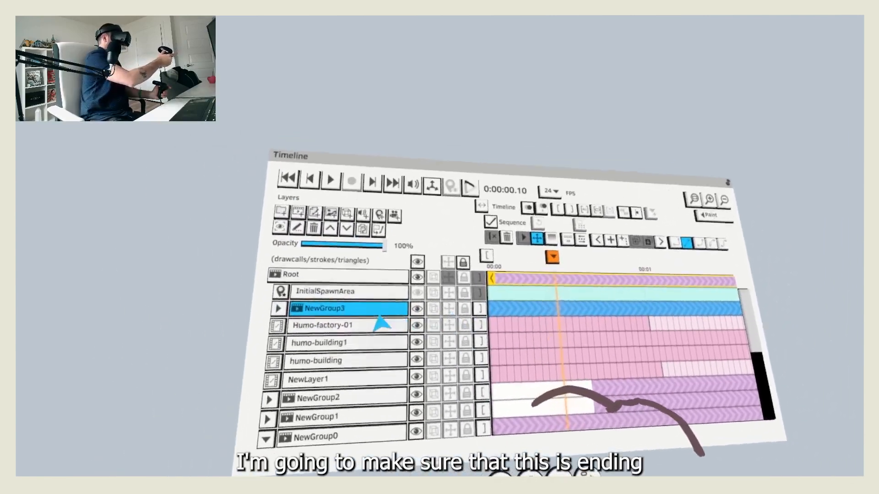
click(278, 308)
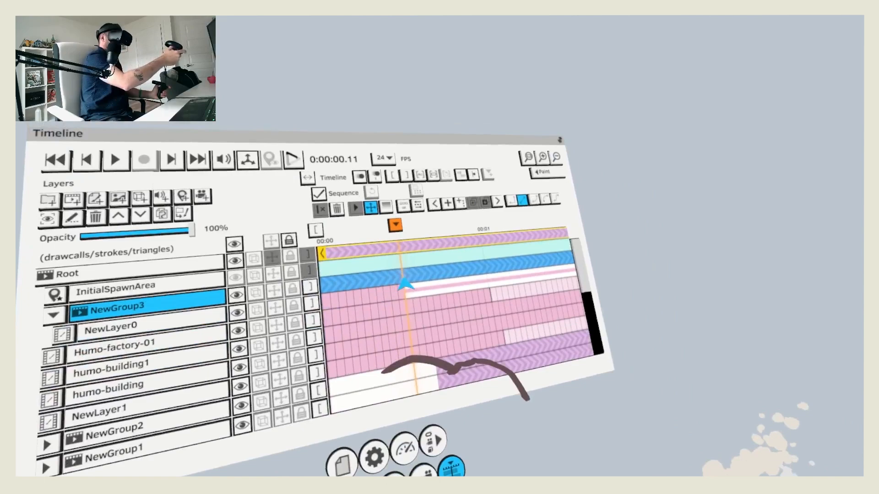
click(415, 280)
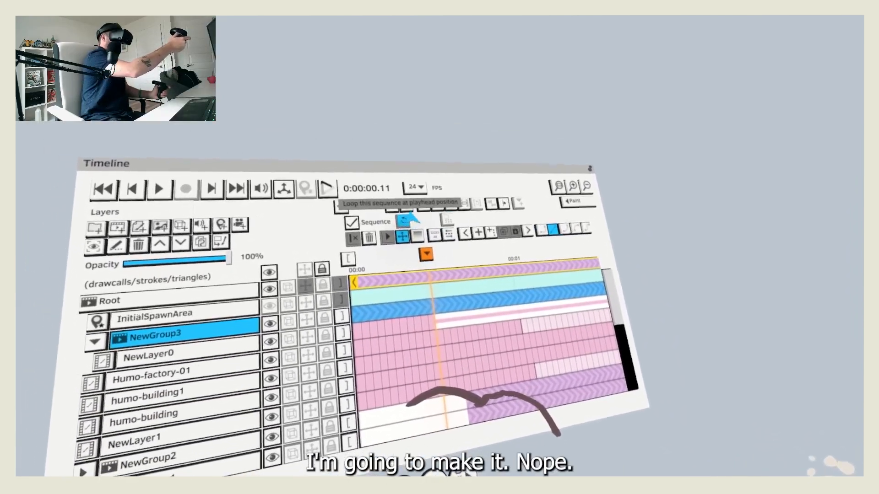
key(space)
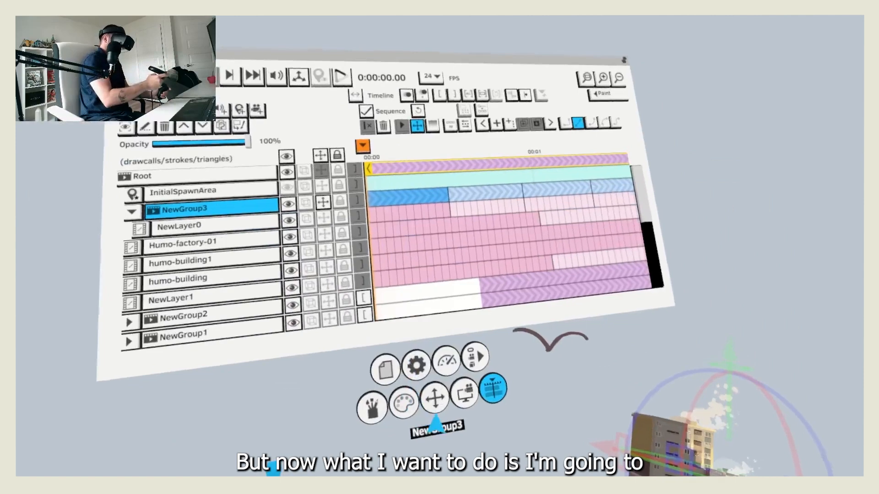
Step: Move NewGroup3's transform pivot away from the bird's centre to a point beside it, above the buildings
click(439, 428)
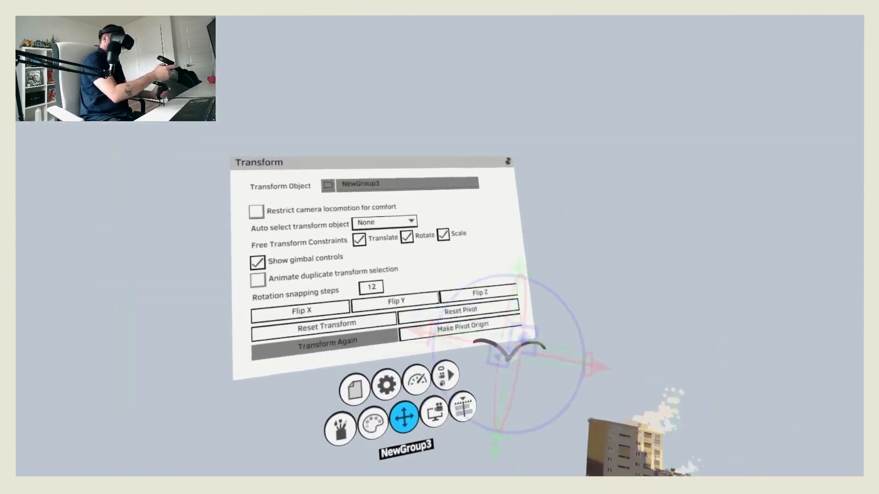
click(435, 385)
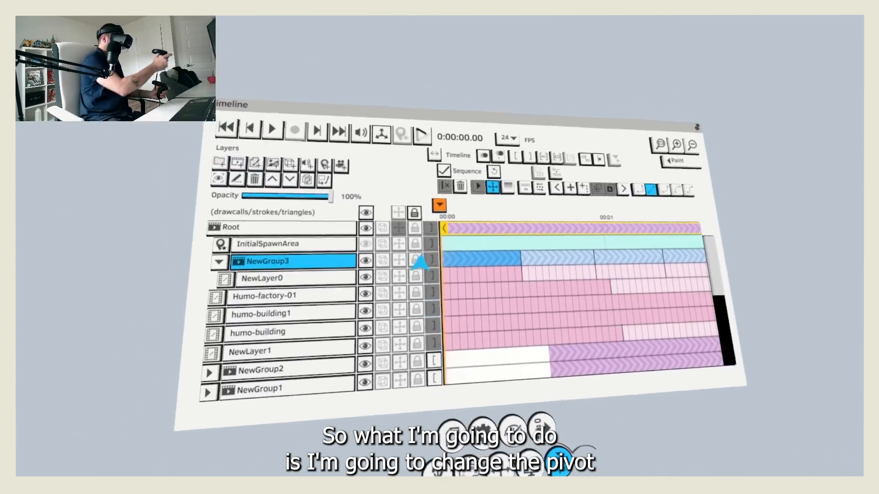
click(376, 250)
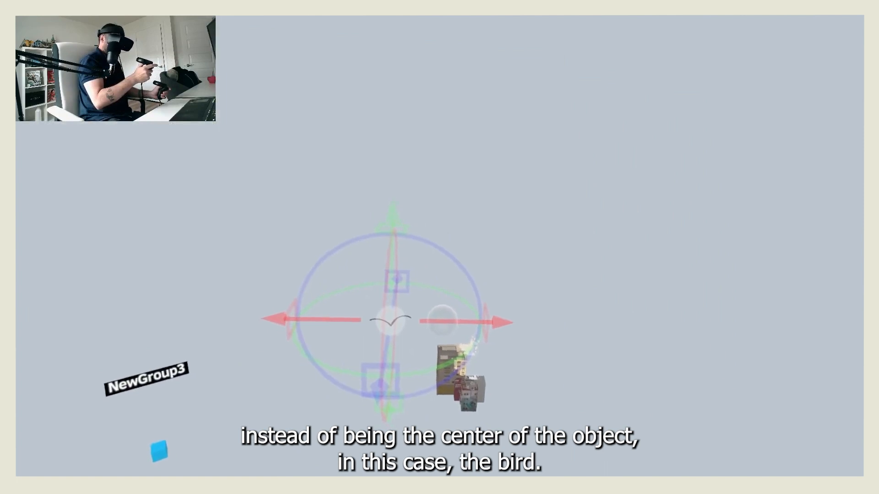
drag(440, 341, 472, 329)
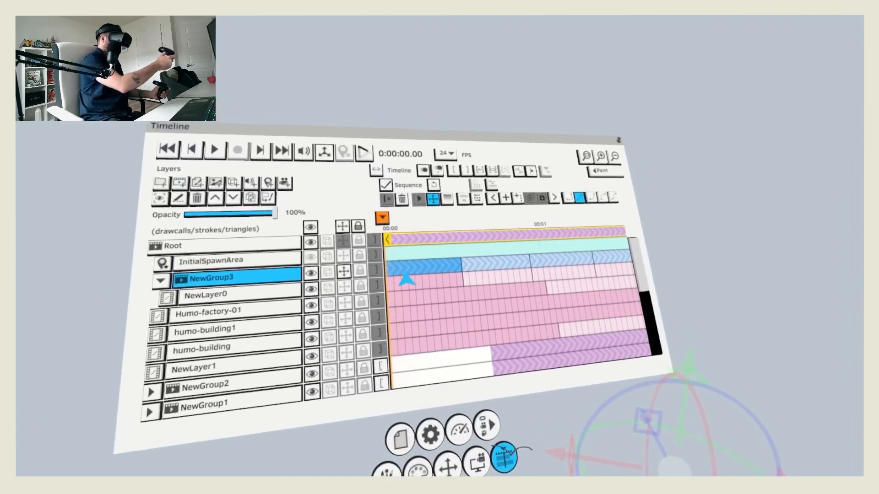
Step: Create a transform key on NewGroup3 at 0:00:00.00 and try rotating the bird around its pivot at 0:00:00.05
scroll(402, 274, up, 3)
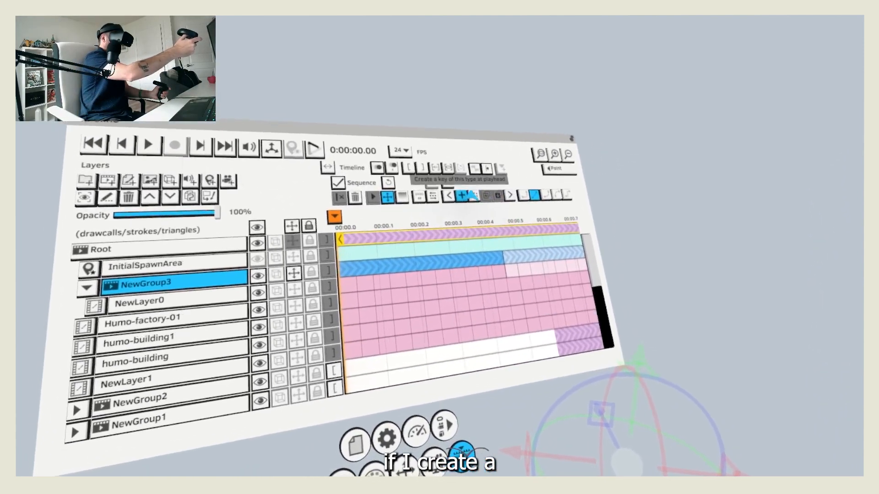
click(465, 200)
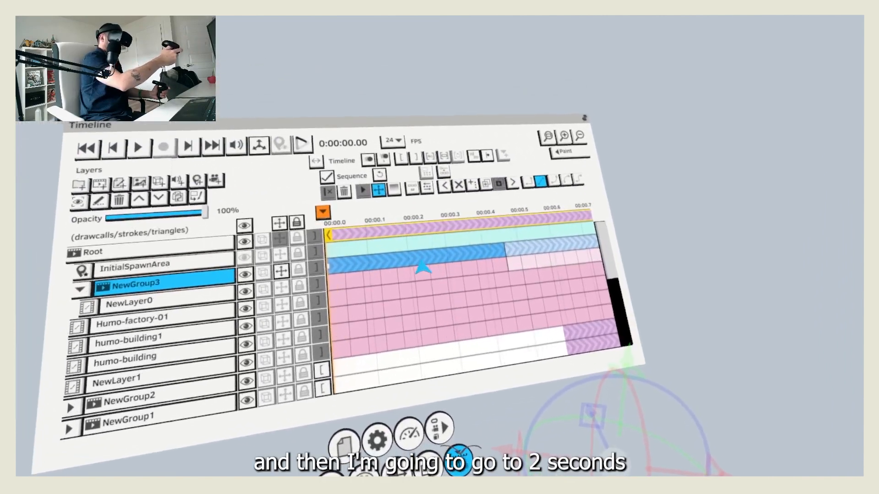
scroll(420, 270, down, 1)
click(407, 264)
drag(419, 260, 377, 302)
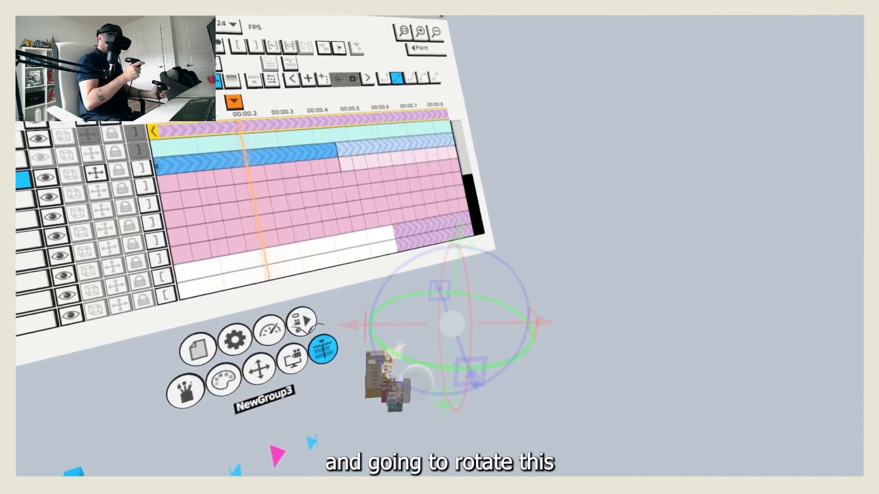
mouse_move(453, 370)
mouse_down()
mouse_move(440, 364)
mouse_move(519, 399)
mouse_move(534, 379)
mouse_move(529, 341)
mouse_move(608, 357)
mouse_move(604, 387)
mouse_up()
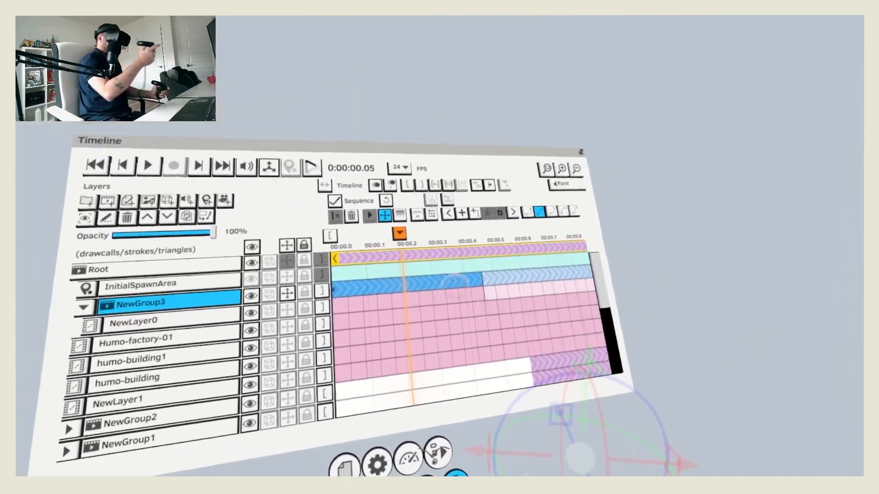
Step: Add transform keys to NewGroup3 at 0:00:00.05, 0:00:00.10, 0:00:00.18 and 0:00:01.00, rotating the bird further around the pivot
mouse_move(407, 230)
mouse_down()
mouse_move(360, 230)
mouse_move(300, 202)
mouse_move(394, 220)
mouse_up()
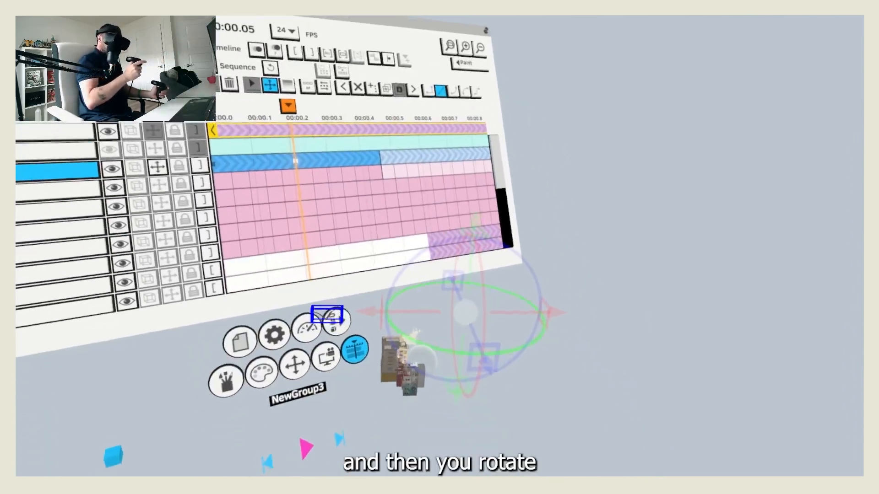
drag(465, 312, 613, 339)
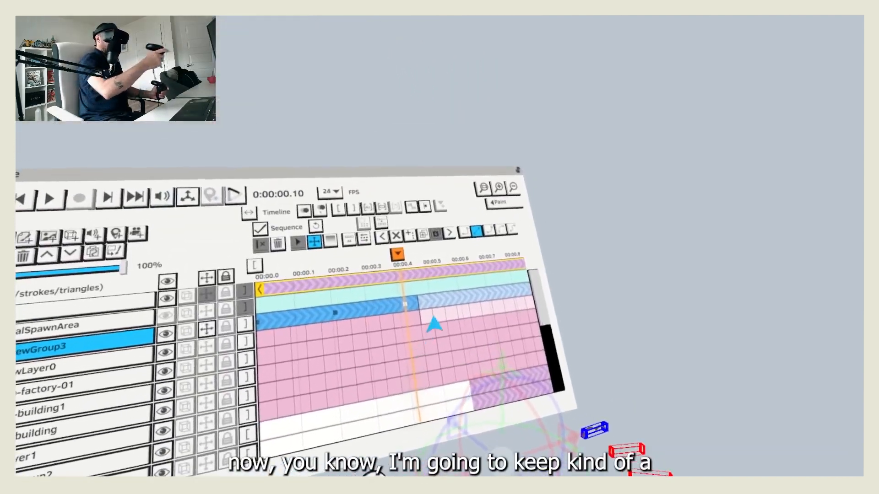
key(Right)
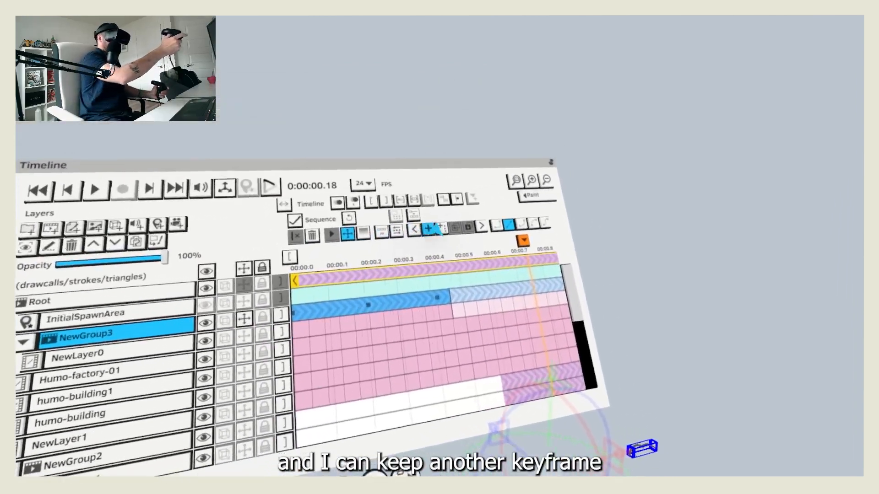
click(398, 219)
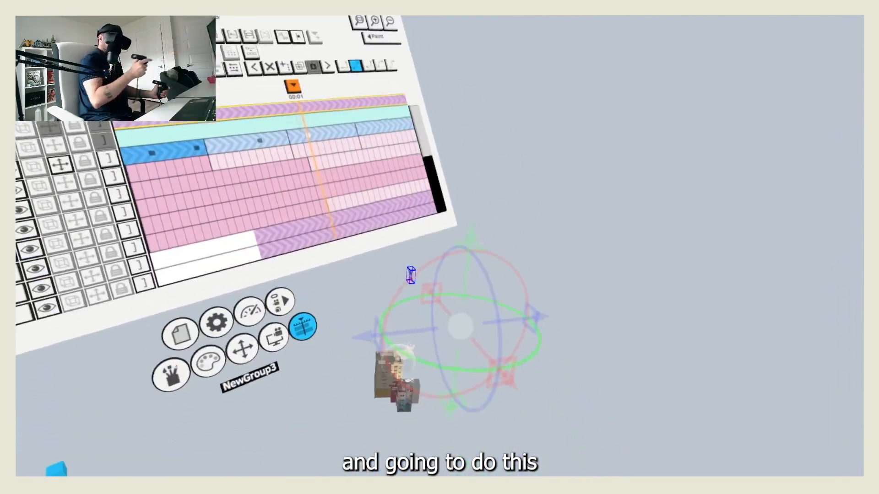
drag(411, 273, 357, 336)
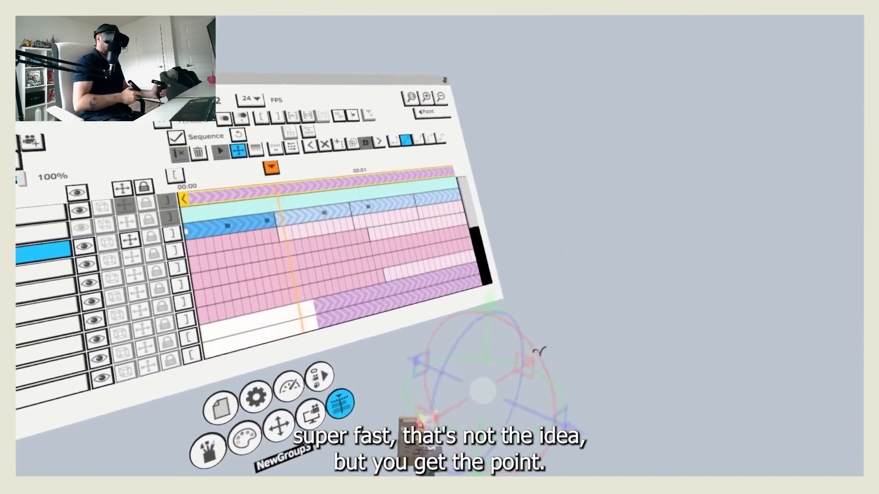
Step: Select NewGroup3's last transform key at 0:00:01.00 and shift it later in the timeline to slow the flight
scroll(413, 302, down, 5)
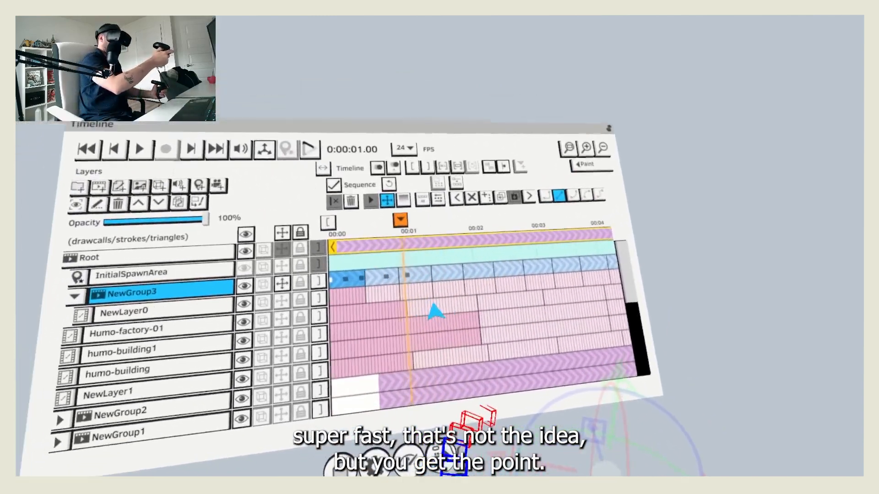
click(418, 275)
drag(407, 271, 427, 274)
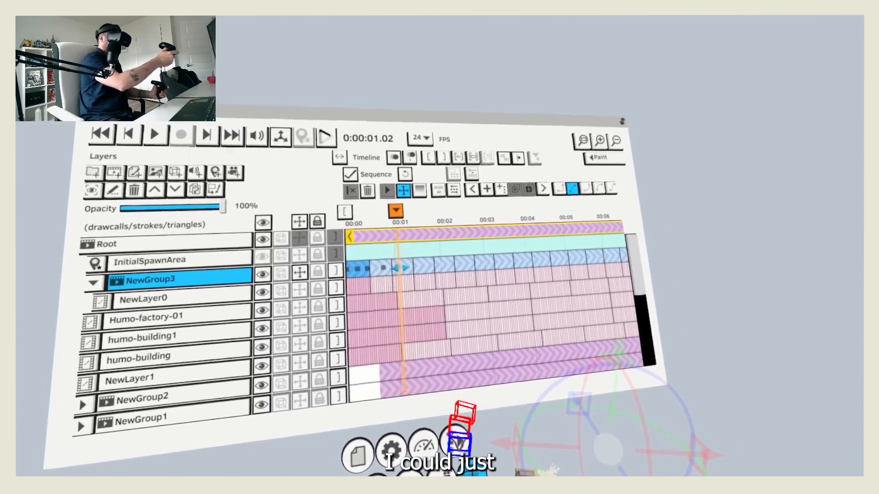